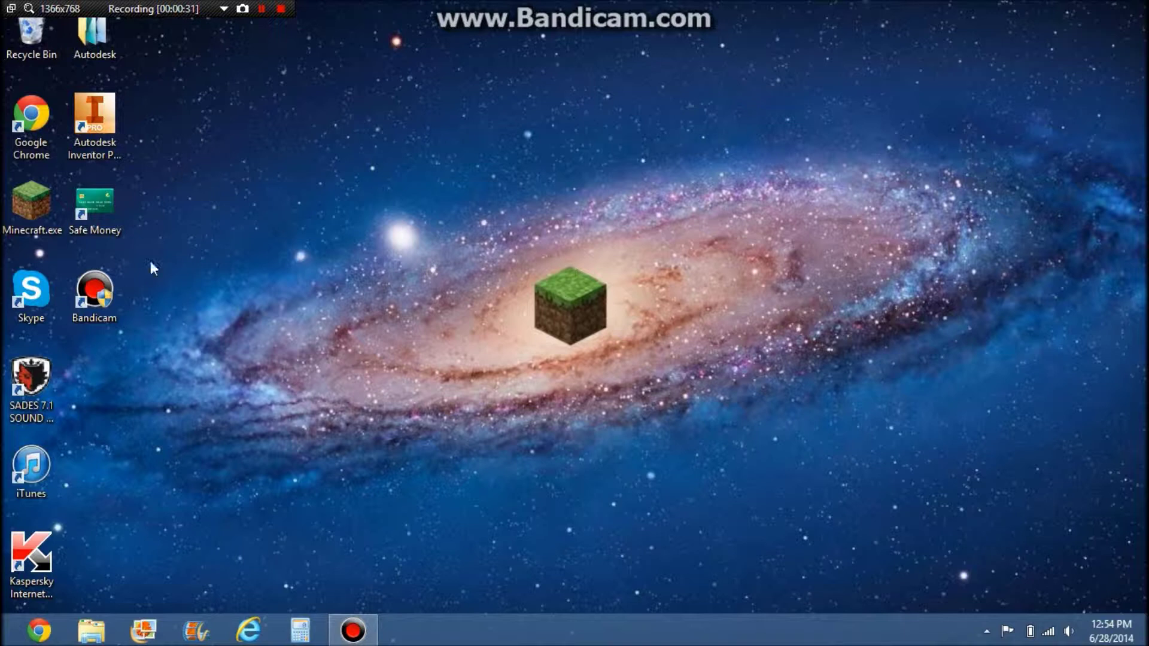
Search Google for 'optifine' in Chrome
click(38, 632)
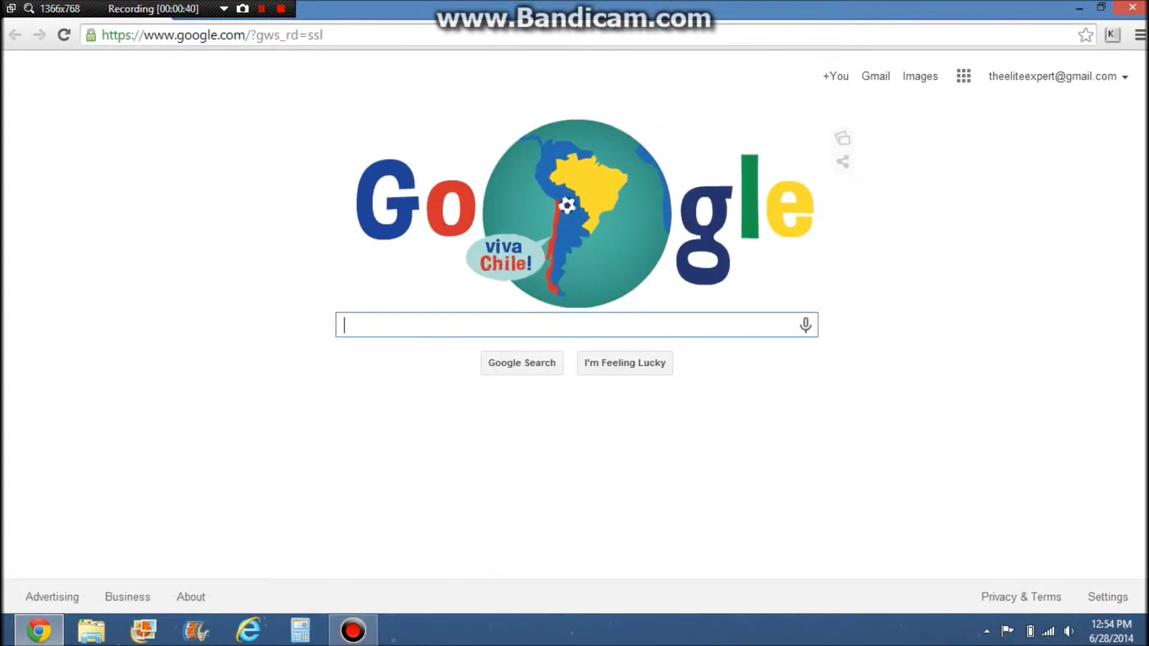
text(optifine)
key(Return)
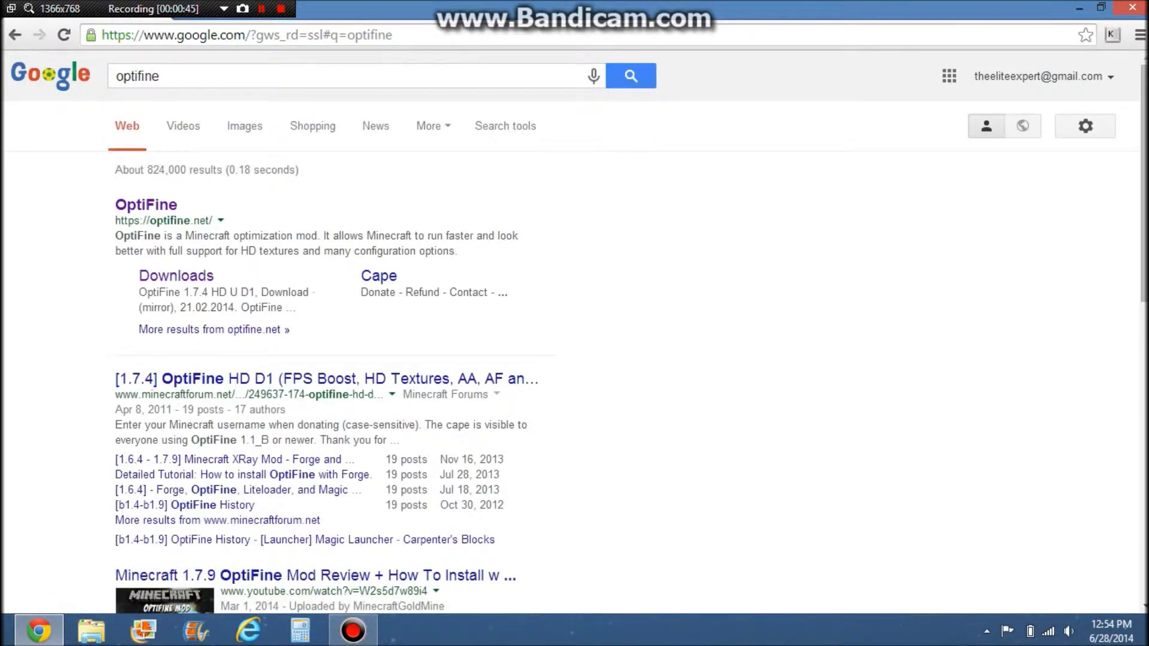
scroll(179, 269, down, 5)
scroll(236, 371, up, 5)
Go to the official OptiFine website and its Downloads page
click(150, 207)
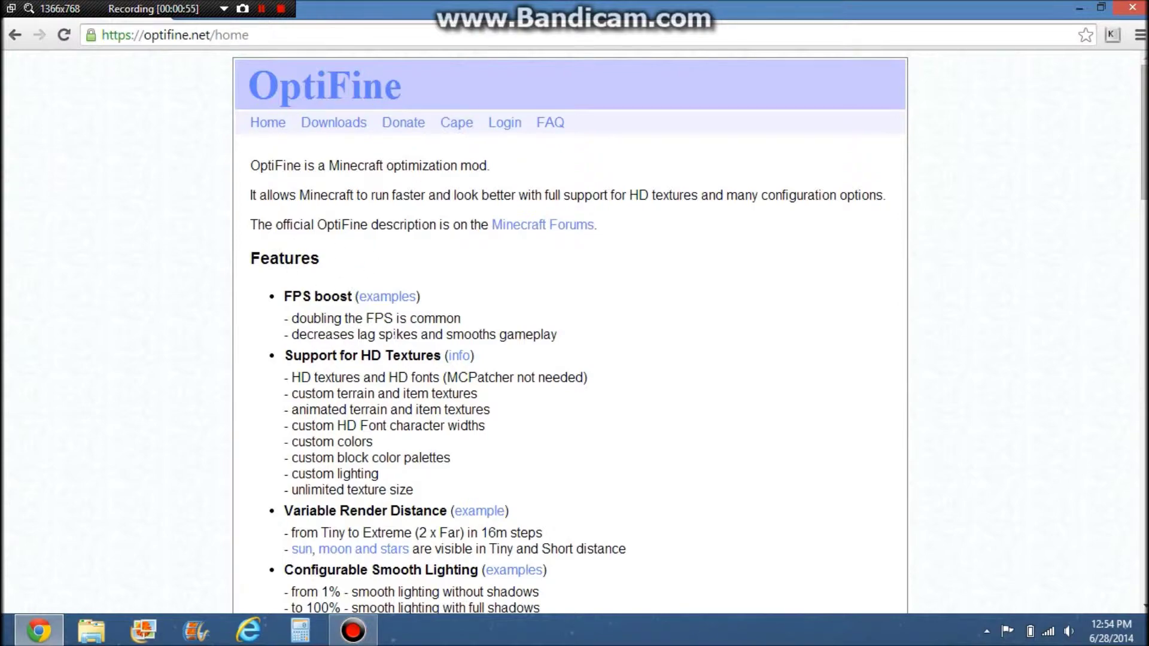
scroll(366, 365, down, 8)
scroll(366, 365, down, 4)
scroll(366, 365, up, 15)
click(339, 124)
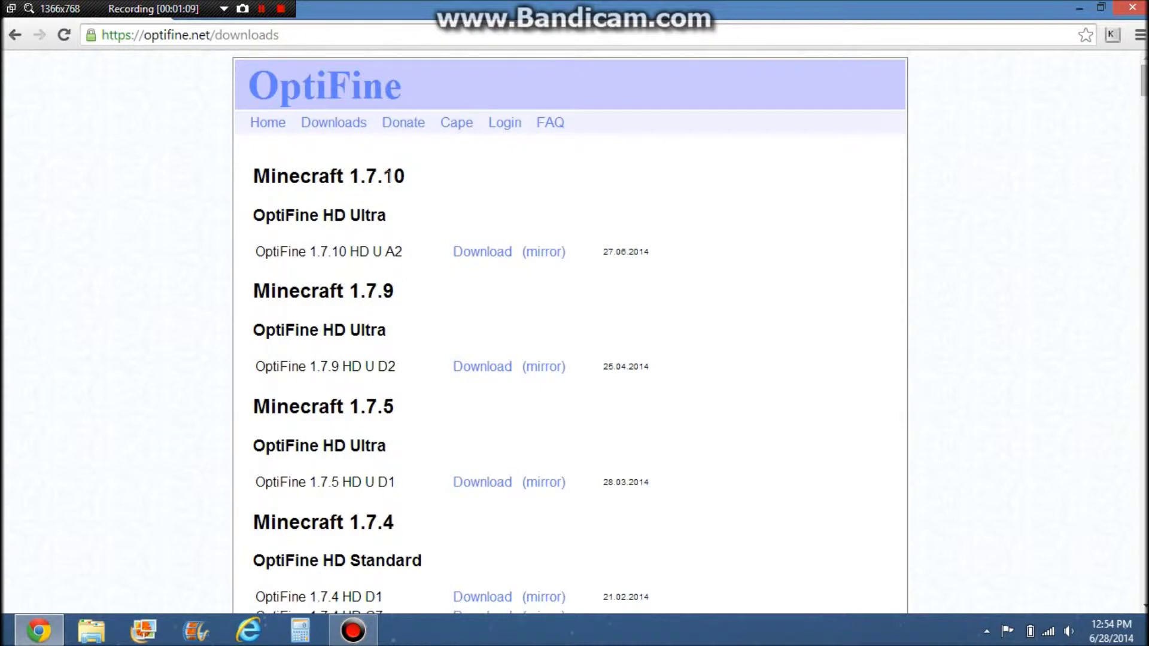
Download OptiFine_1.7.10_HD_U_A2.jar, skipping the adf.ly advertisement
click(486, 254)
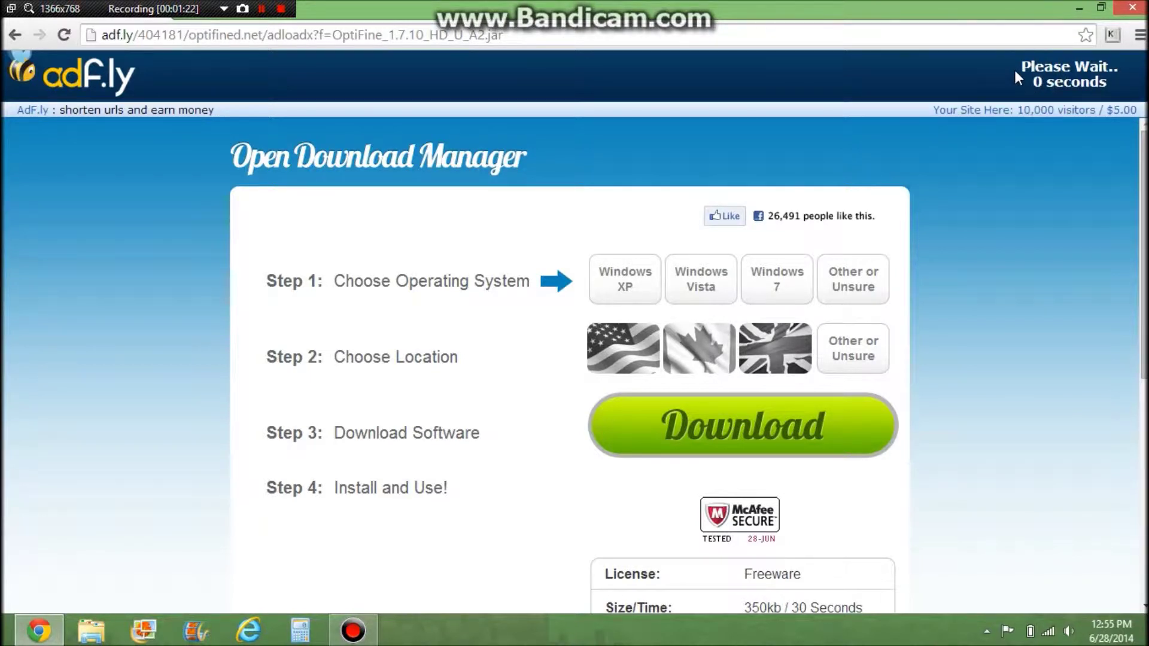
click(1053, 74)
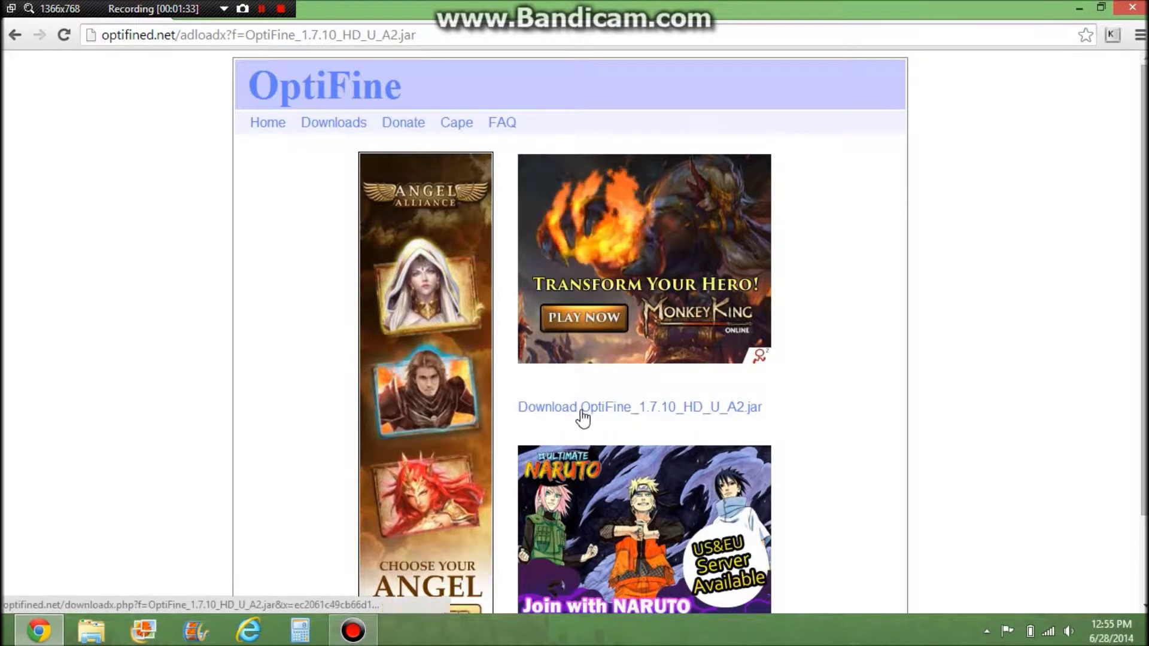
click(683, 412)
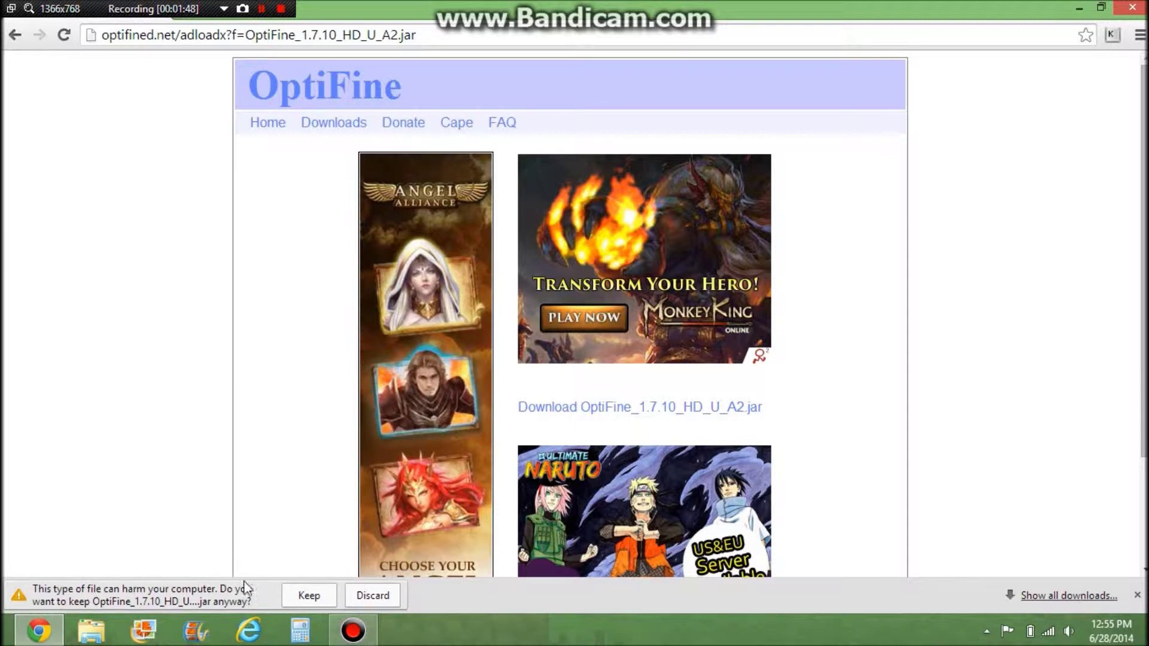
Keep the flagged OptiFine jar and show it in the Downloads folder
click(311, 594)
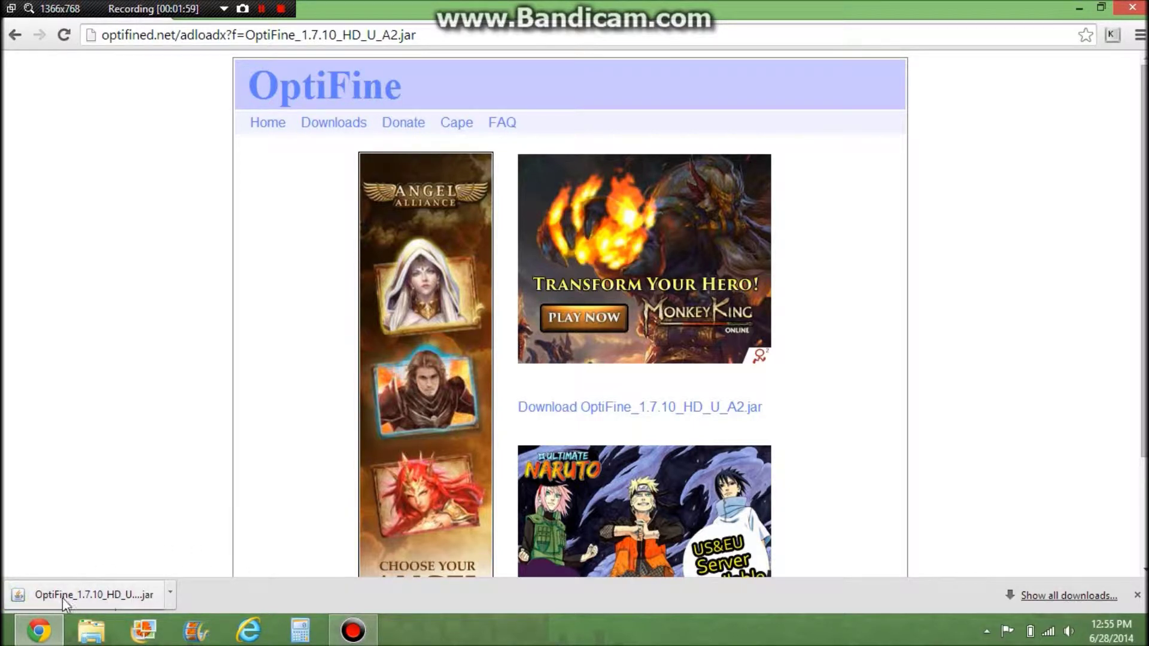
click(170, 593)
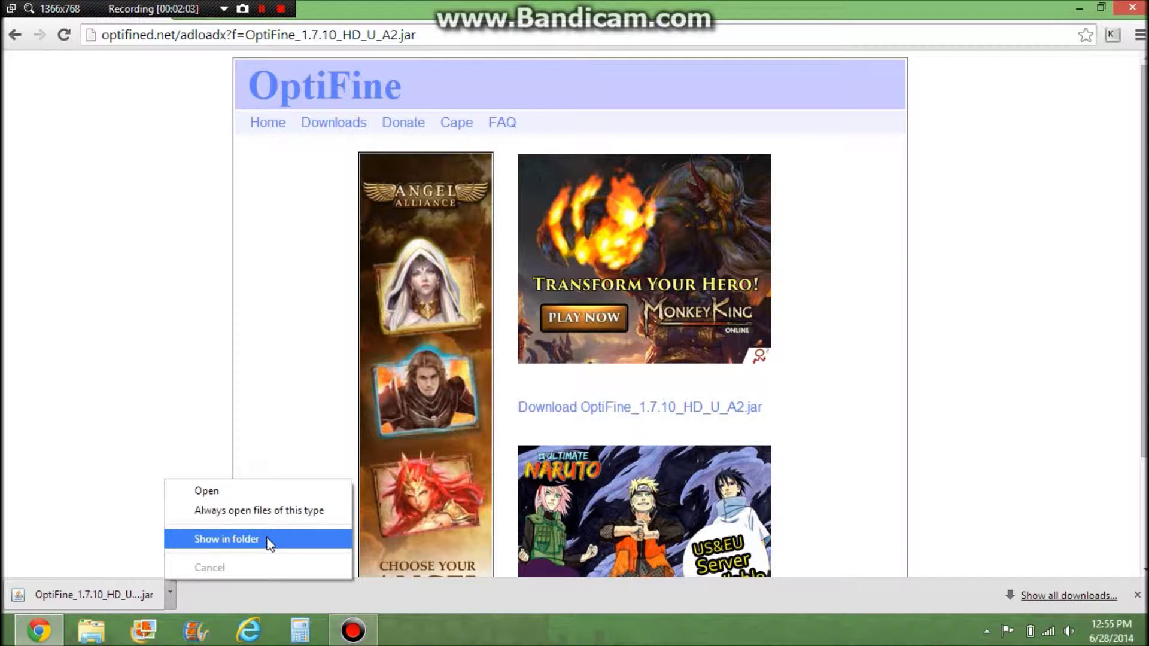
click(267, 540)
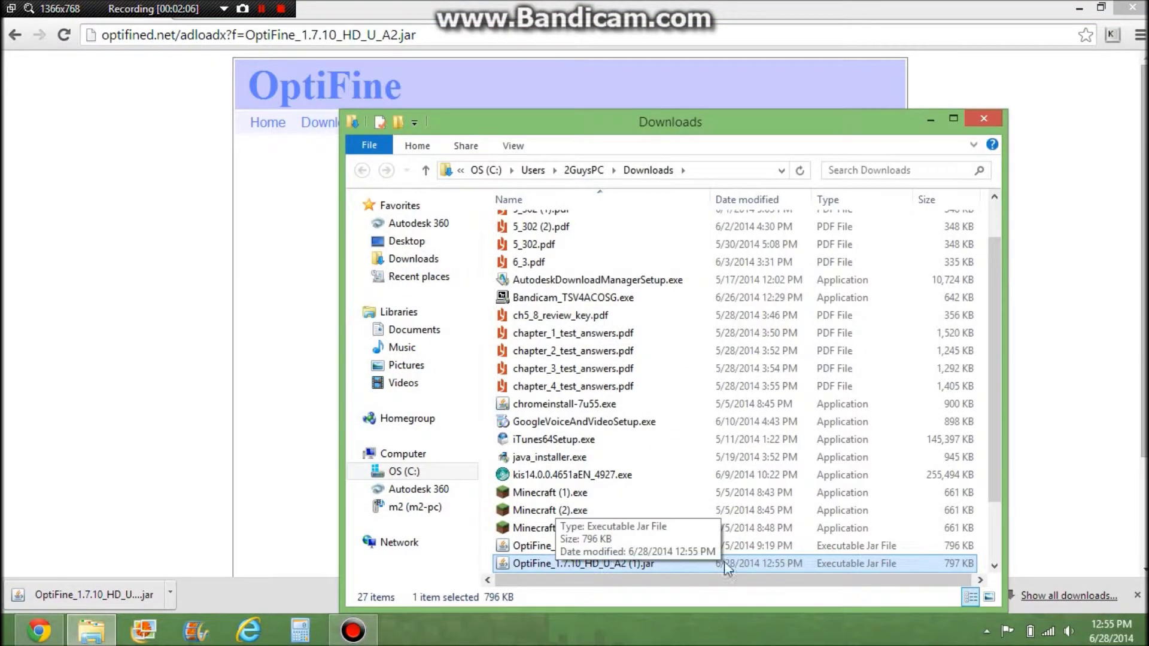
Run the OptiFine jar to install OptiFine HD Ultra A2, then minimize windows to the desktop
click(933, 119)
click(107, 596)
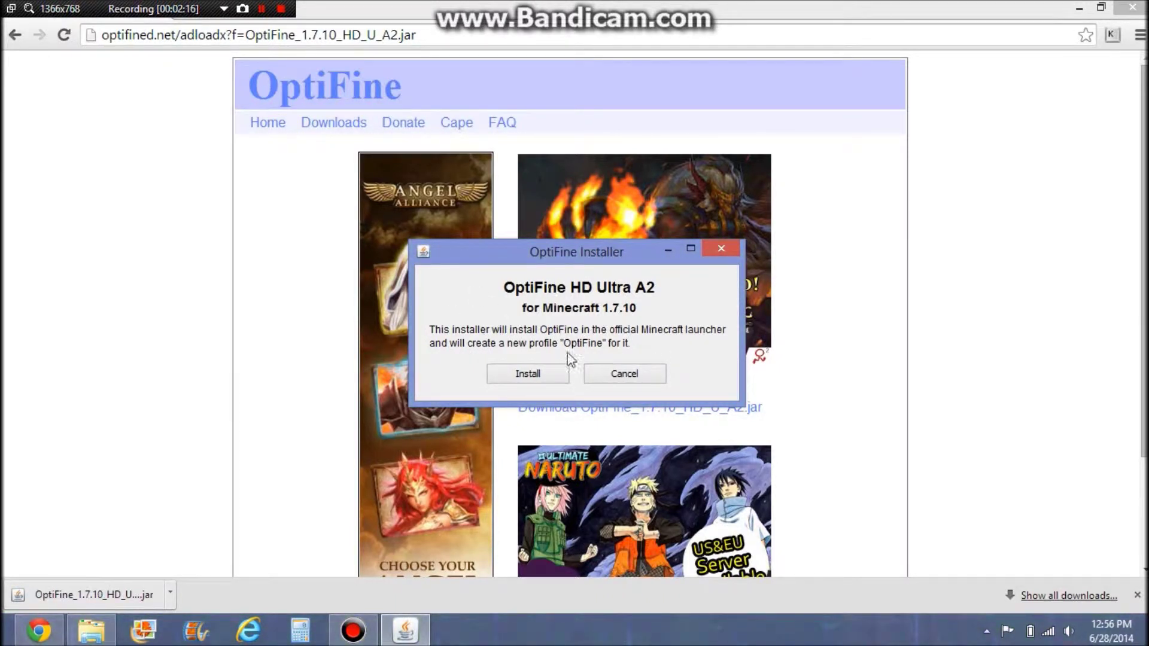
click(536, 375)
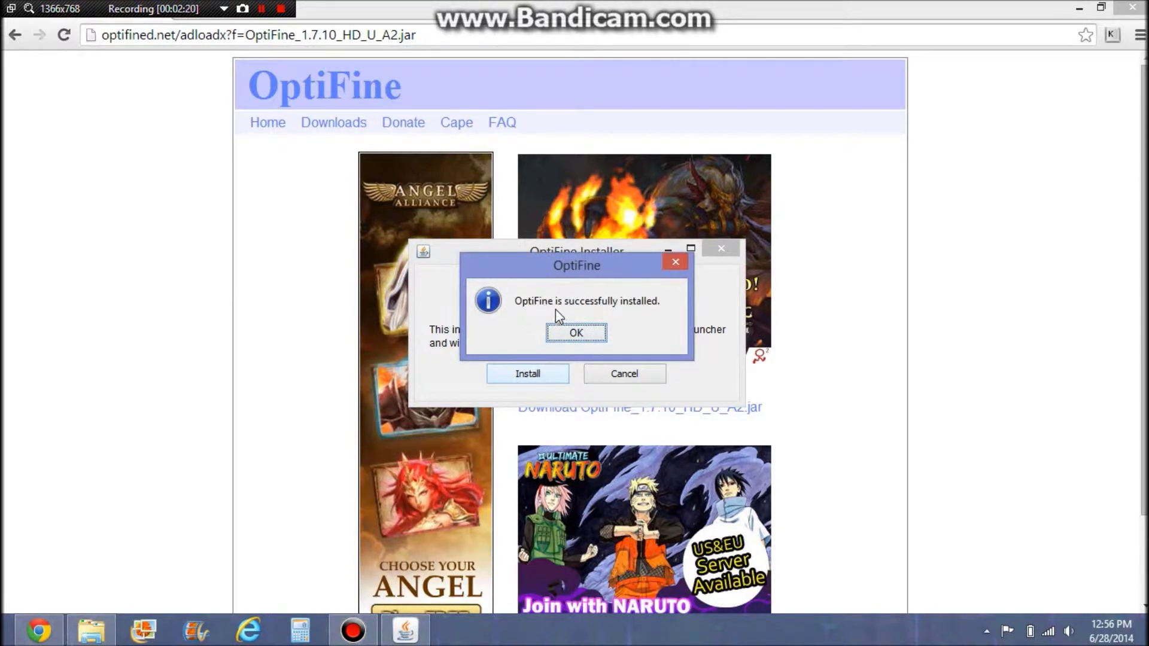
click(578, 333)
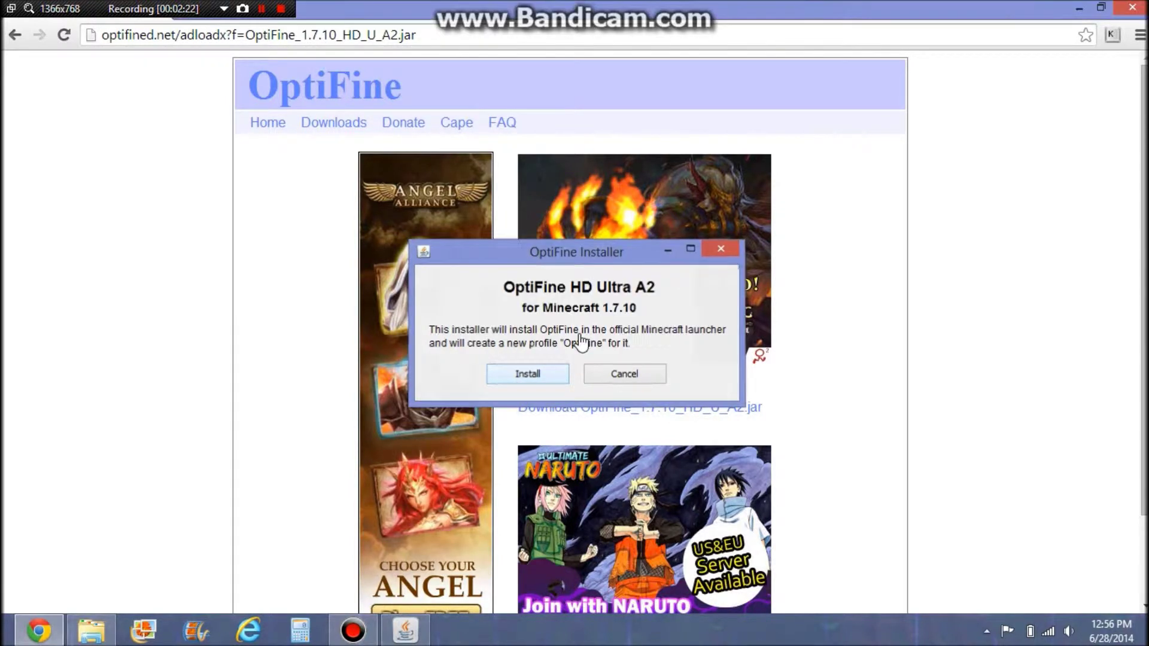
click(1079, 8)
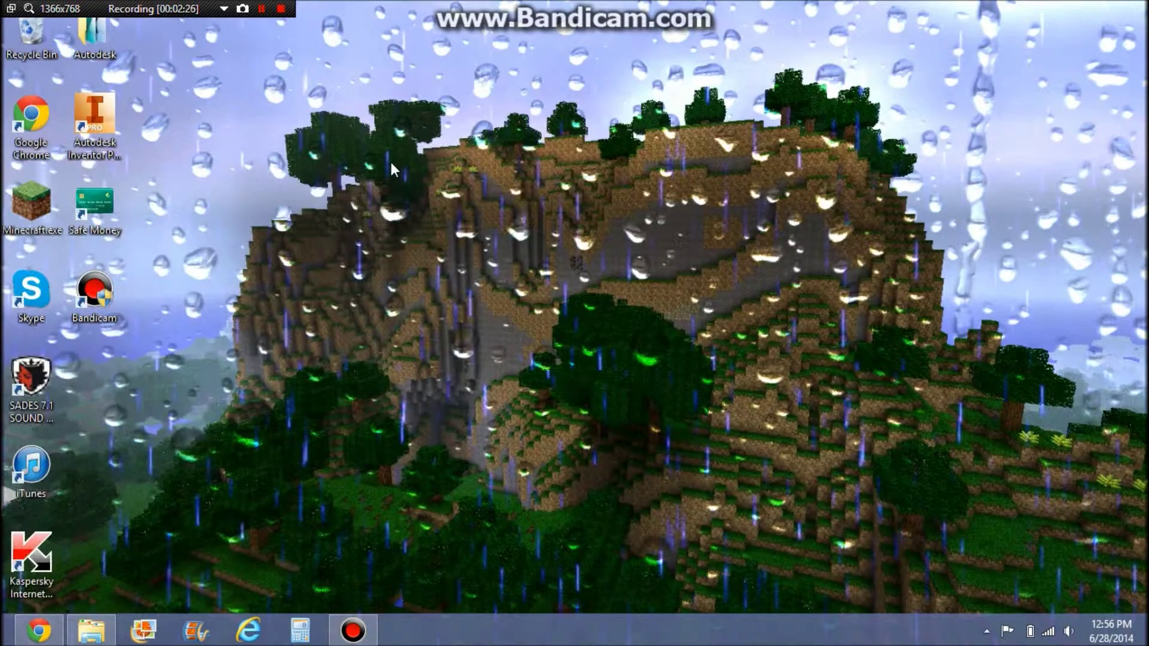
Start Minecraft Launcher 1.4.4 from the Minecraft.exe desktop shortcut
double_click(36, 204)
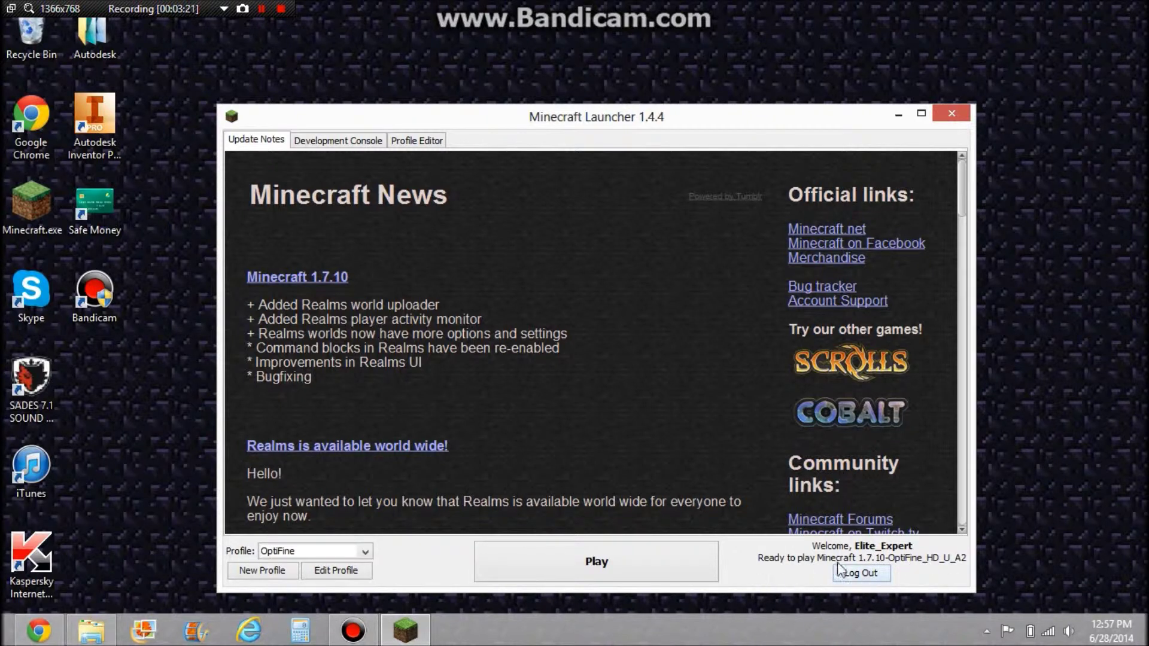
Select the OptiFine profile and play Minecraft 1.7.10-OptiFine_HD_U_A2
click(365, 550)
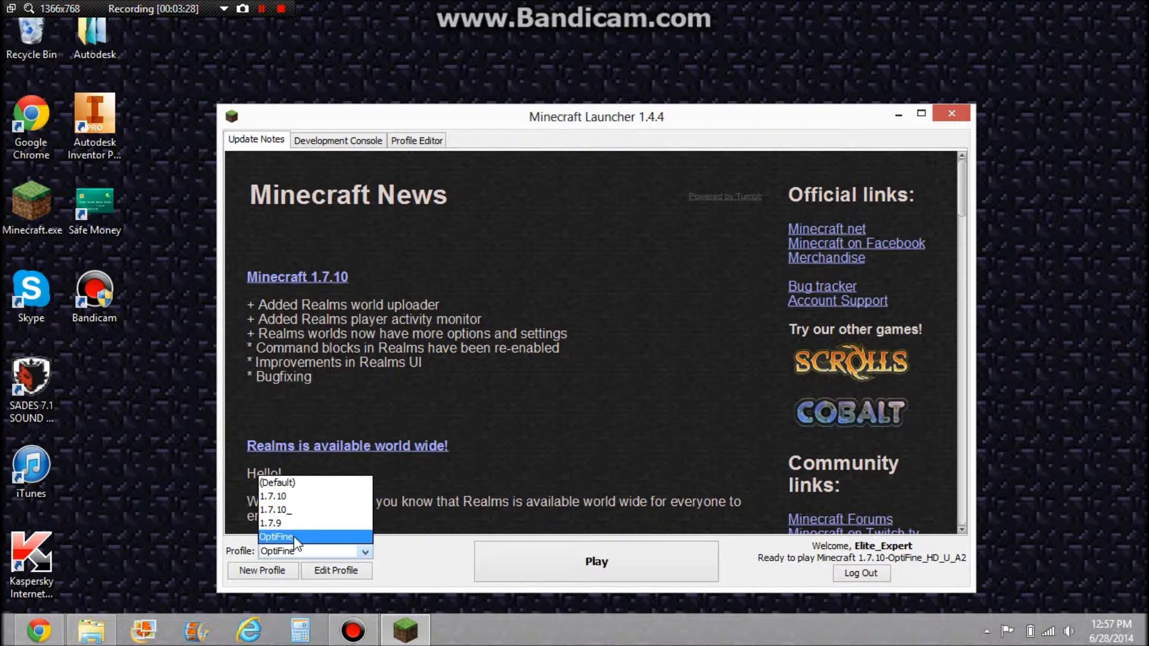
click(399, 573)
click(622, 567)
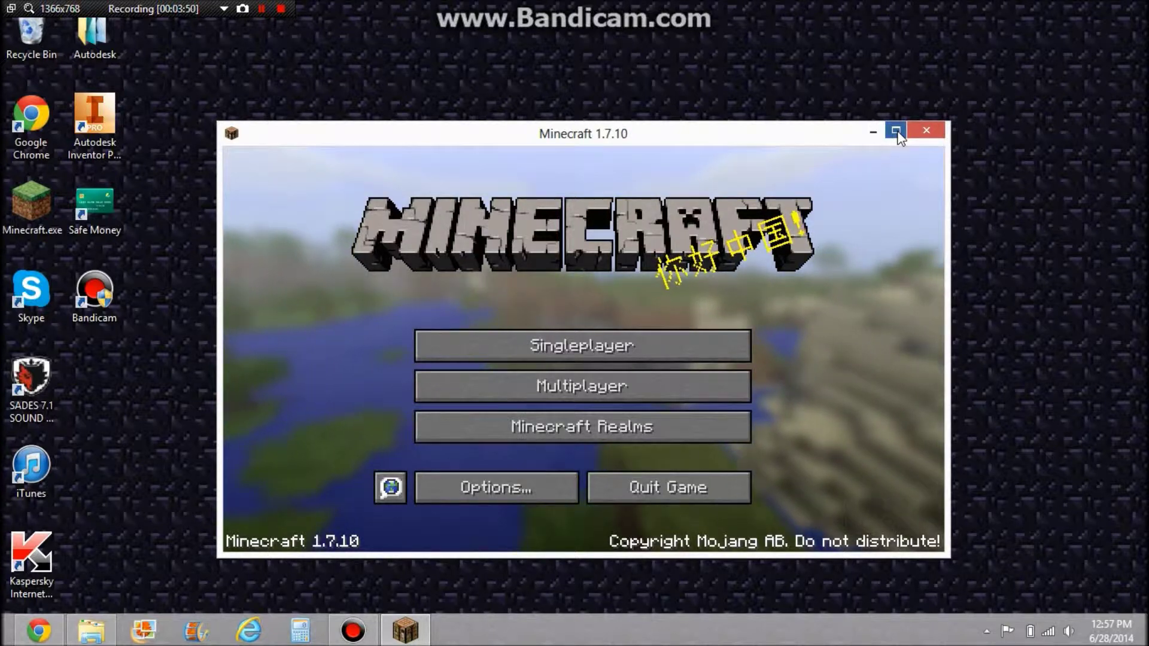
Maximize the game, load the Singleplayer world 'Optifine Test', walk briefly, then pause
click(896, 131)
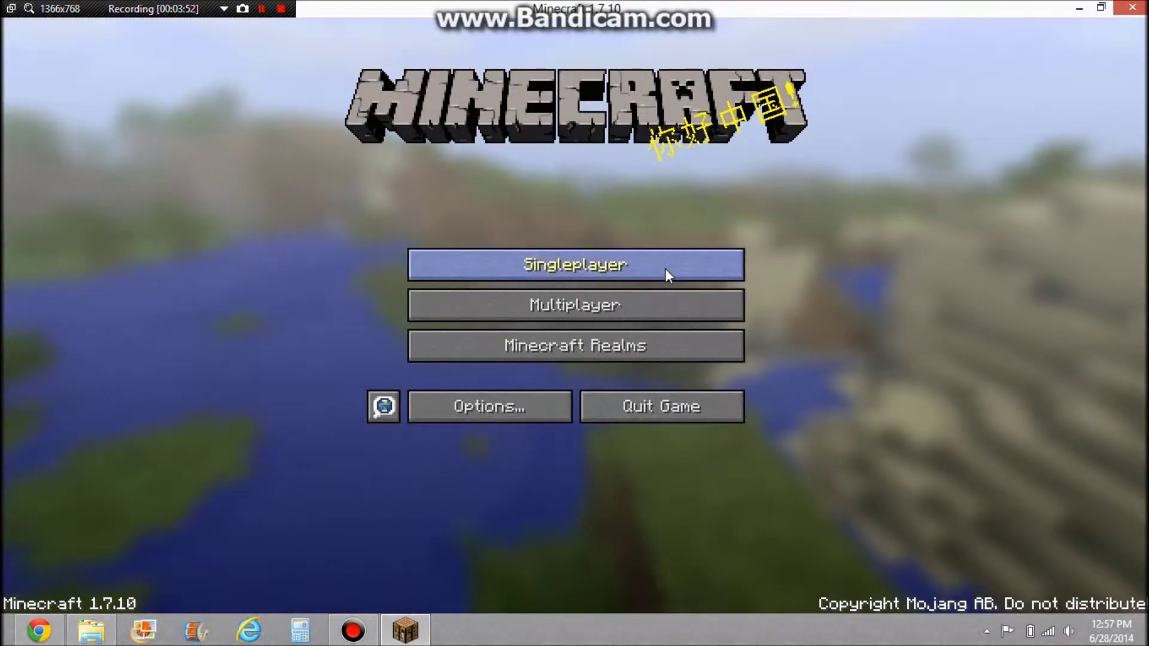
click(649, 263)
double_click(466, 99)
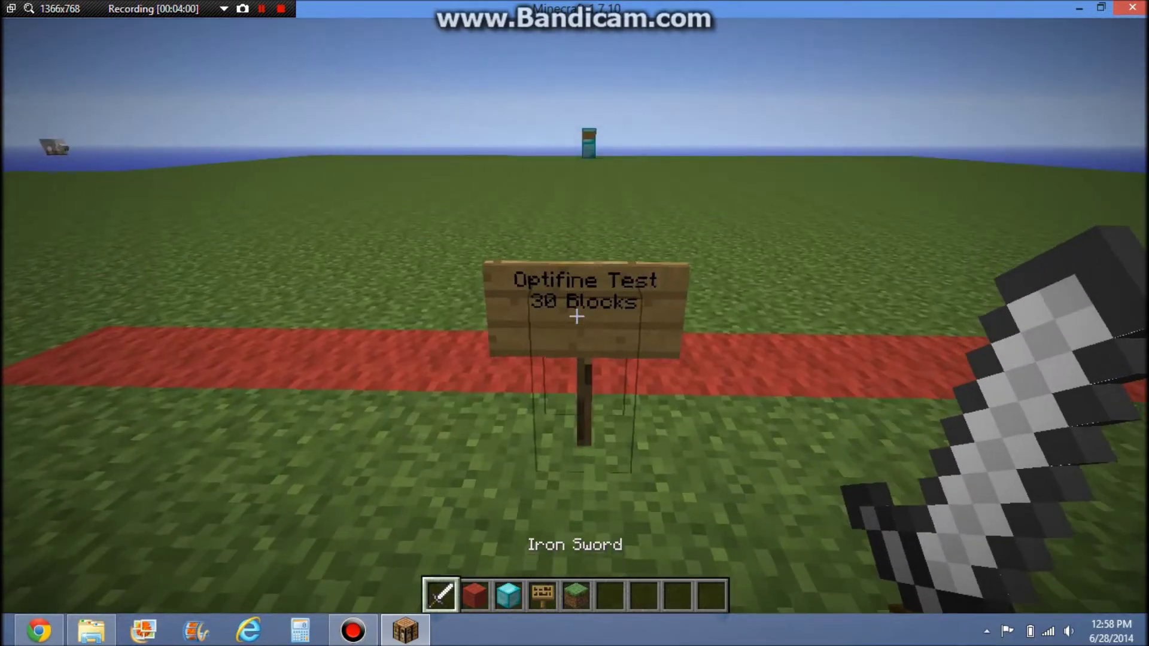
key(w)
key(s)
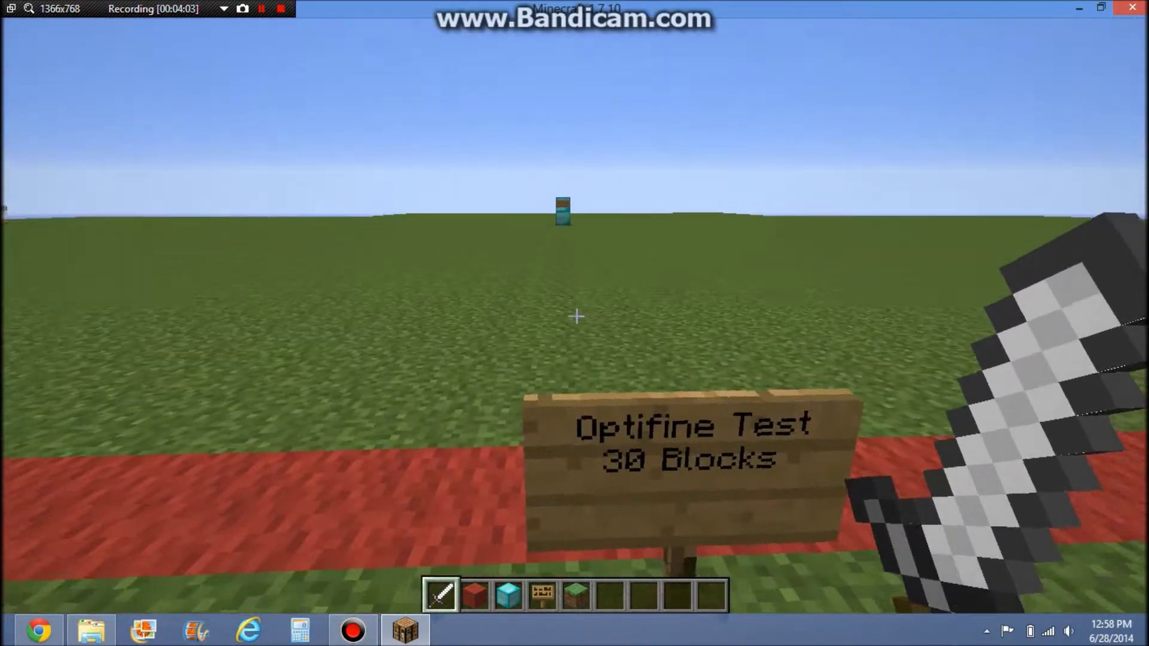
key(Escape)
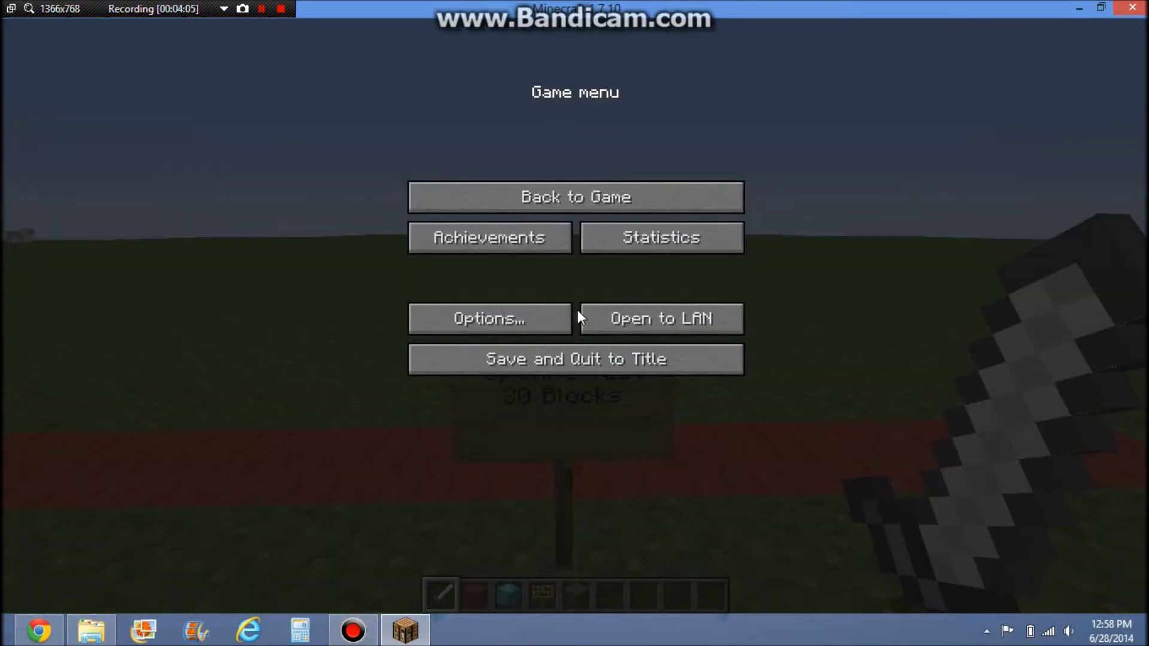
Bind Zoom to Button 3 (middle mouse) under Options > Controls, then close the settings
click(541, 314)
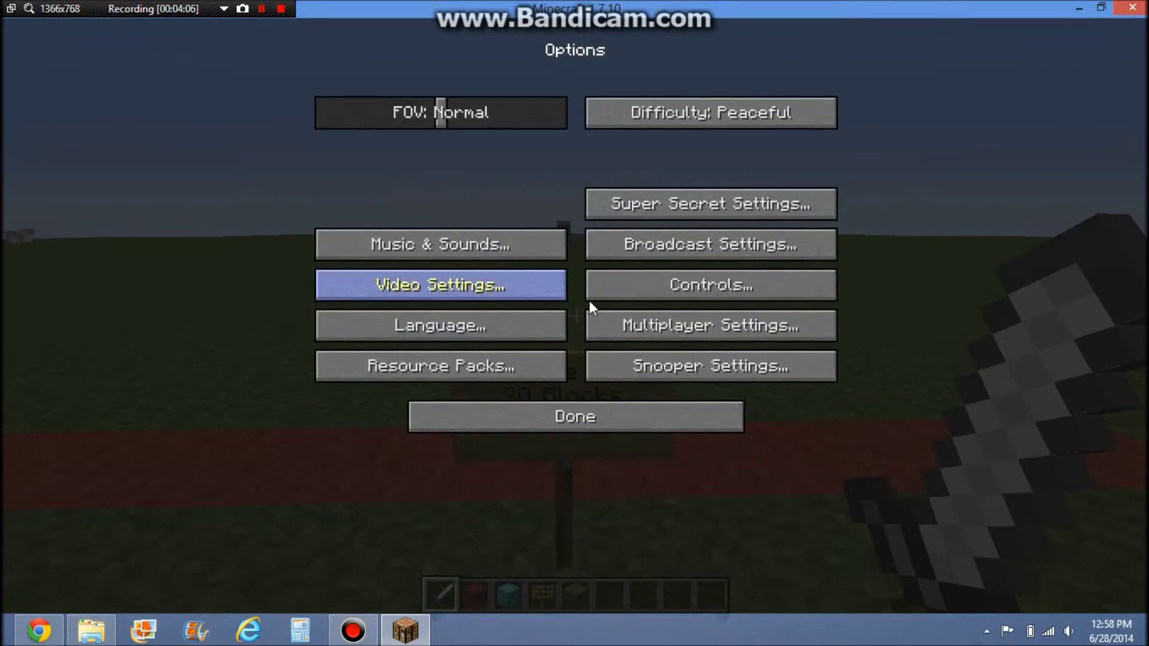
click(647, 286)
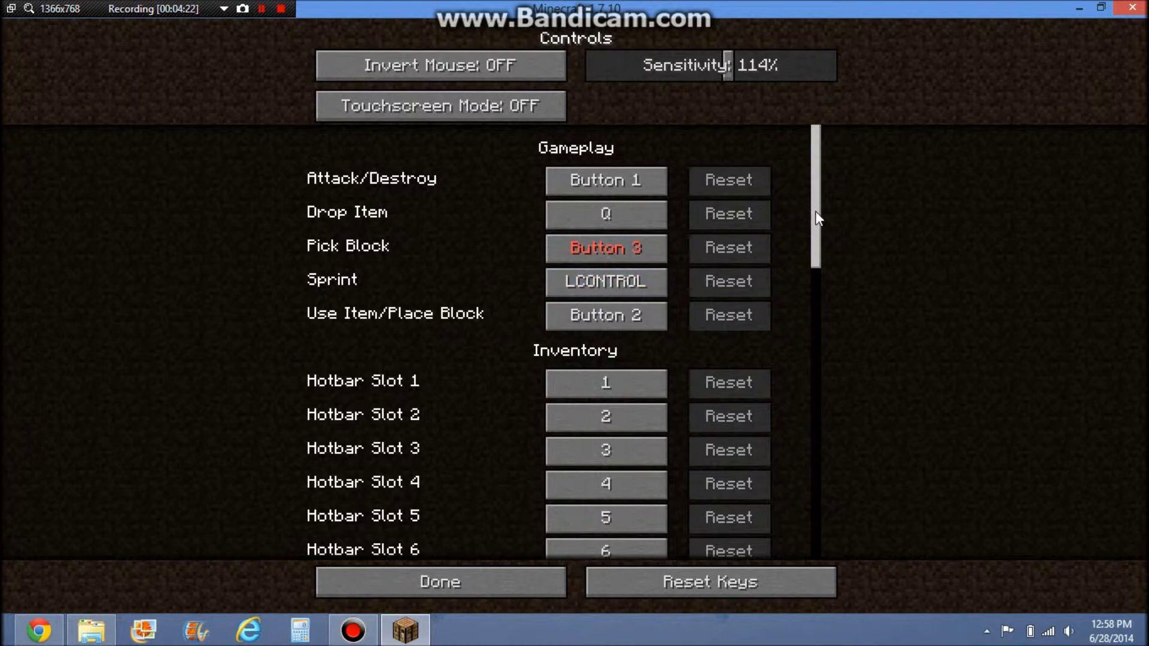
drag(816, 210, 813, 443)
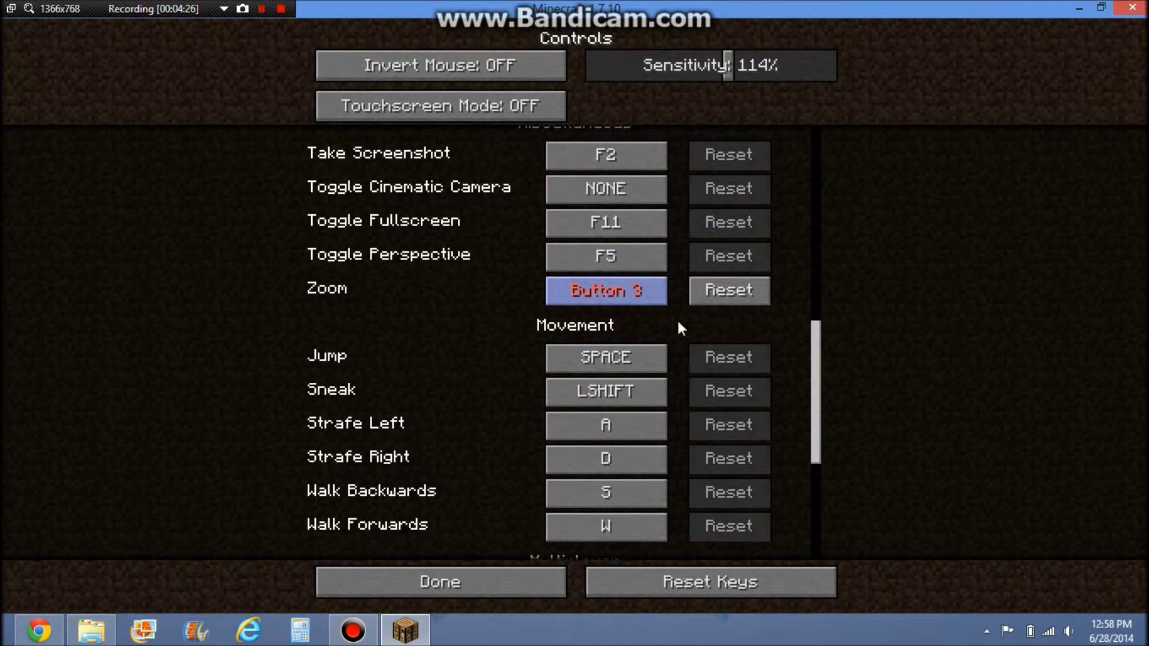
click(619, 292)
middle_click(838, 396)
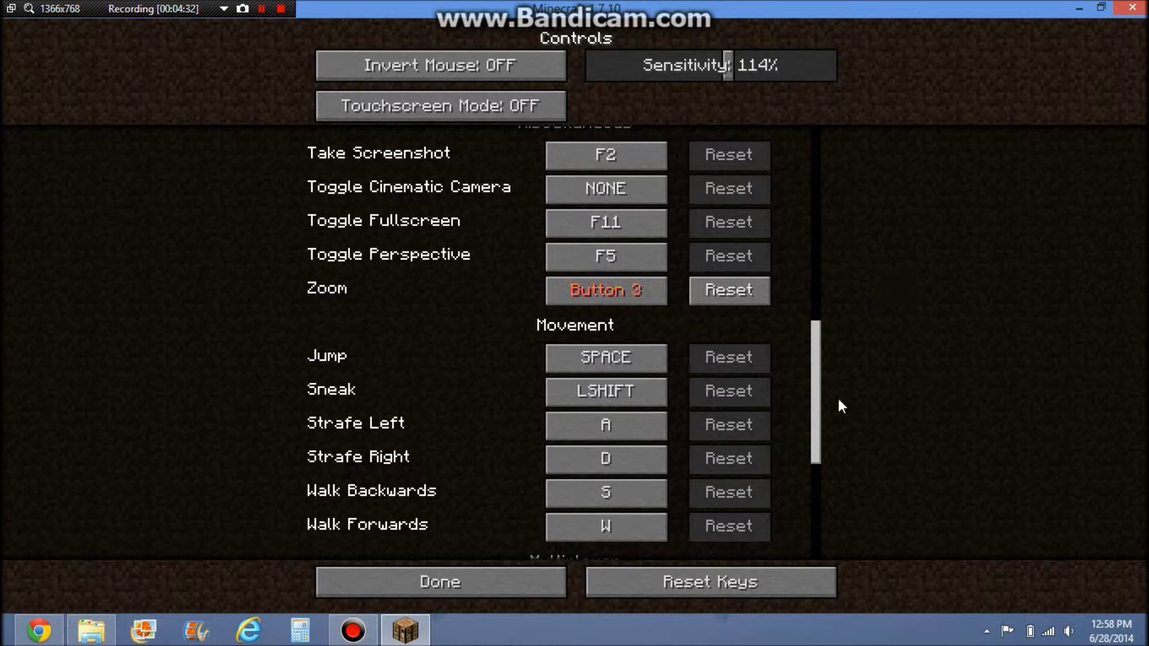
click(454, 585)
click(580, 408)
click(584, 198)
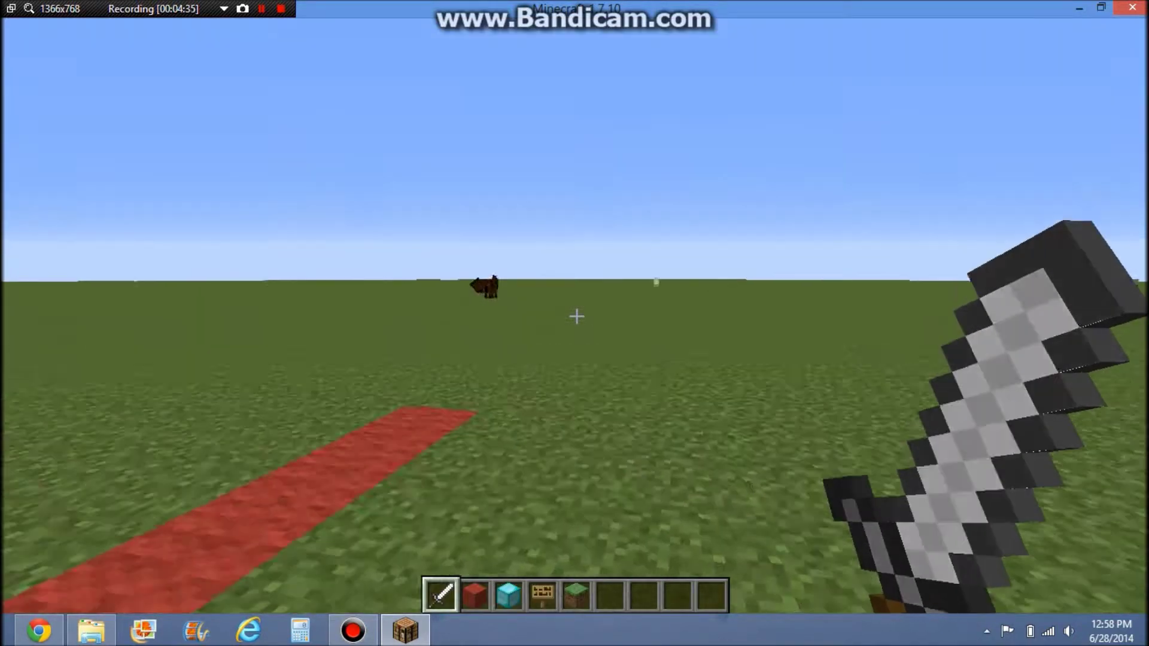
key(5)
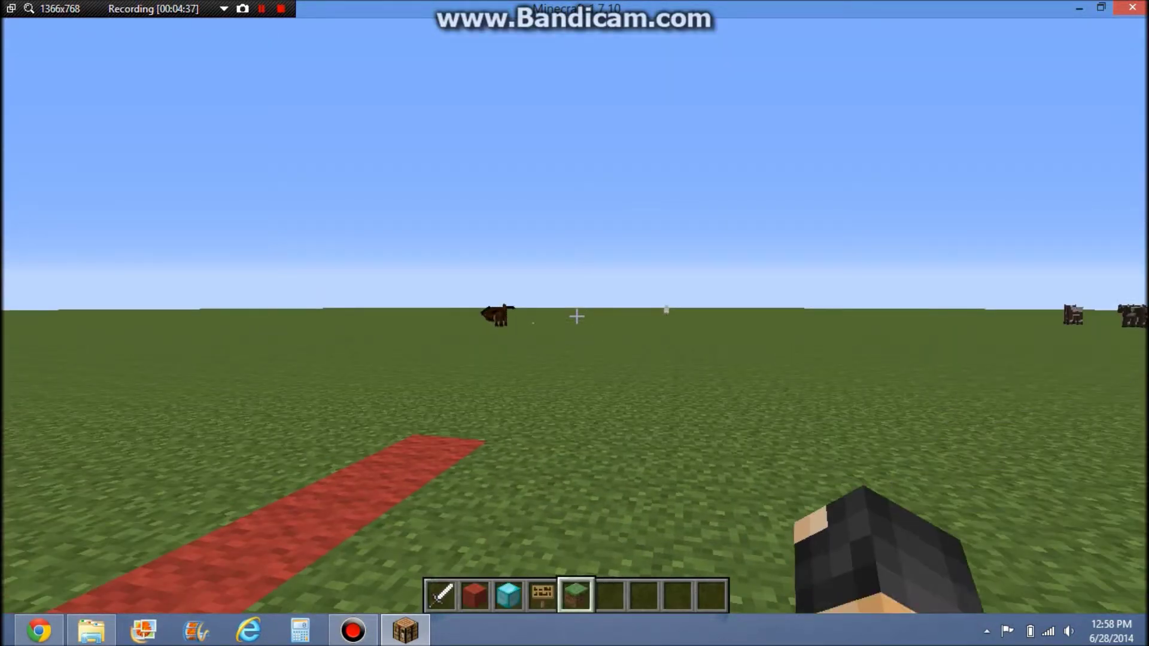
scroll(576, 316, up, 3)
scroll(576, 316, up, 1)
scroll(576, 316, down, 2)
scroll(576, 316, down, 2)
scroll(576, 316, up, 2)
scroll(576, 316, up, 2)
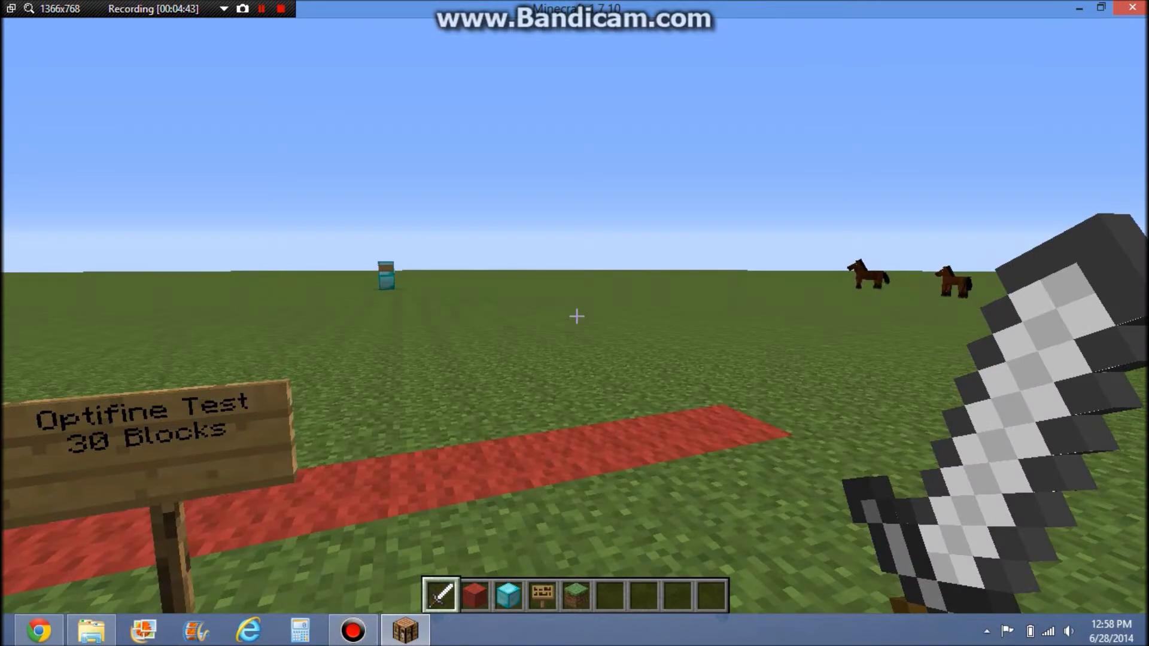
key(w)
key(s)
key(c)
key(c)
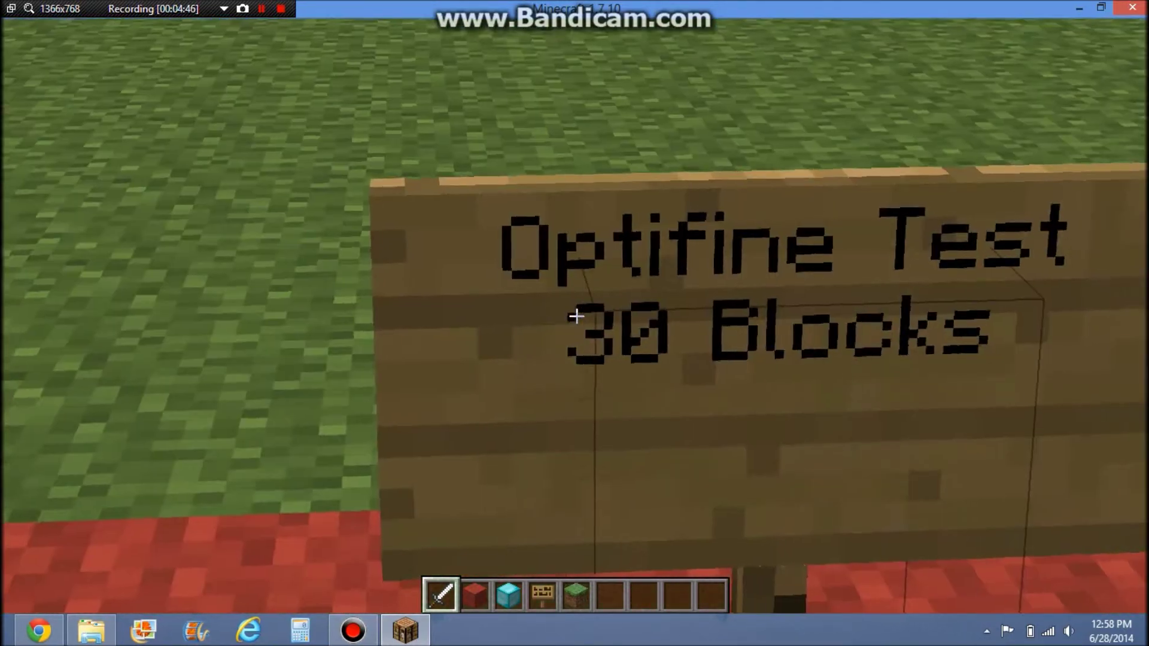
key(w)
key(w)
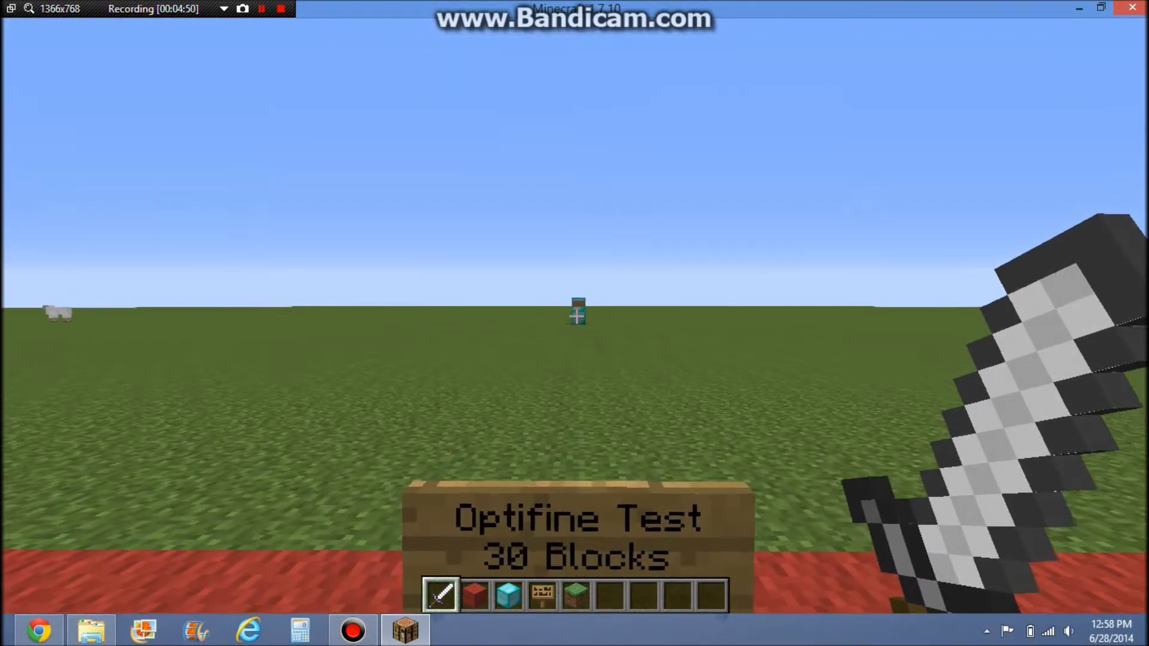
key(w)
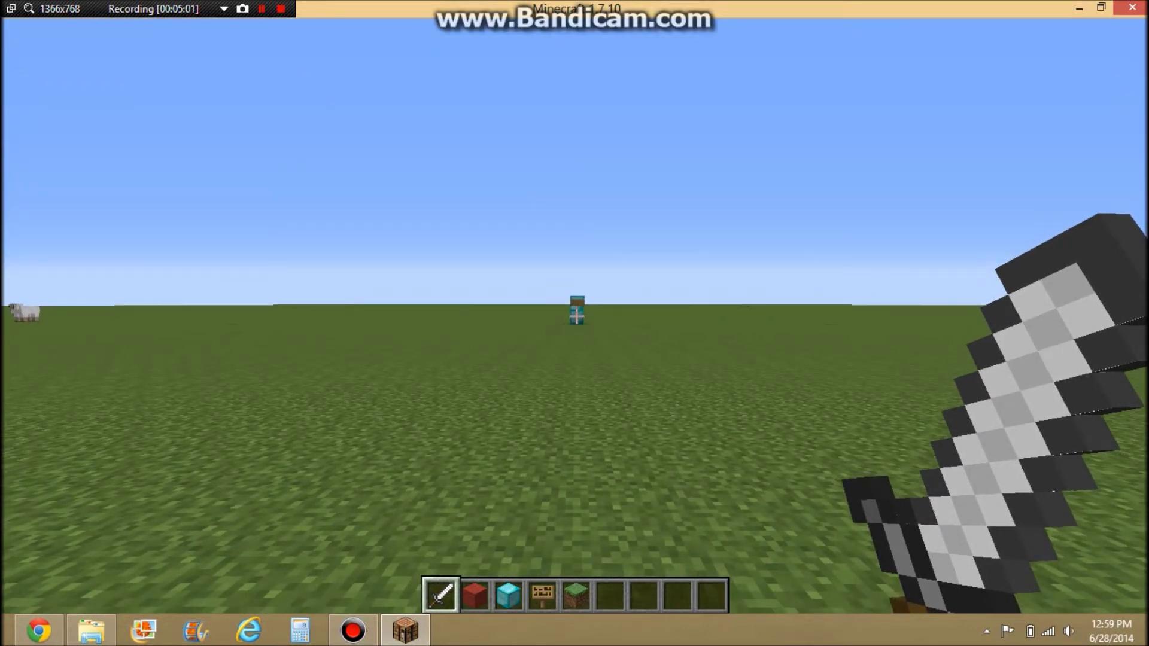
key(c)
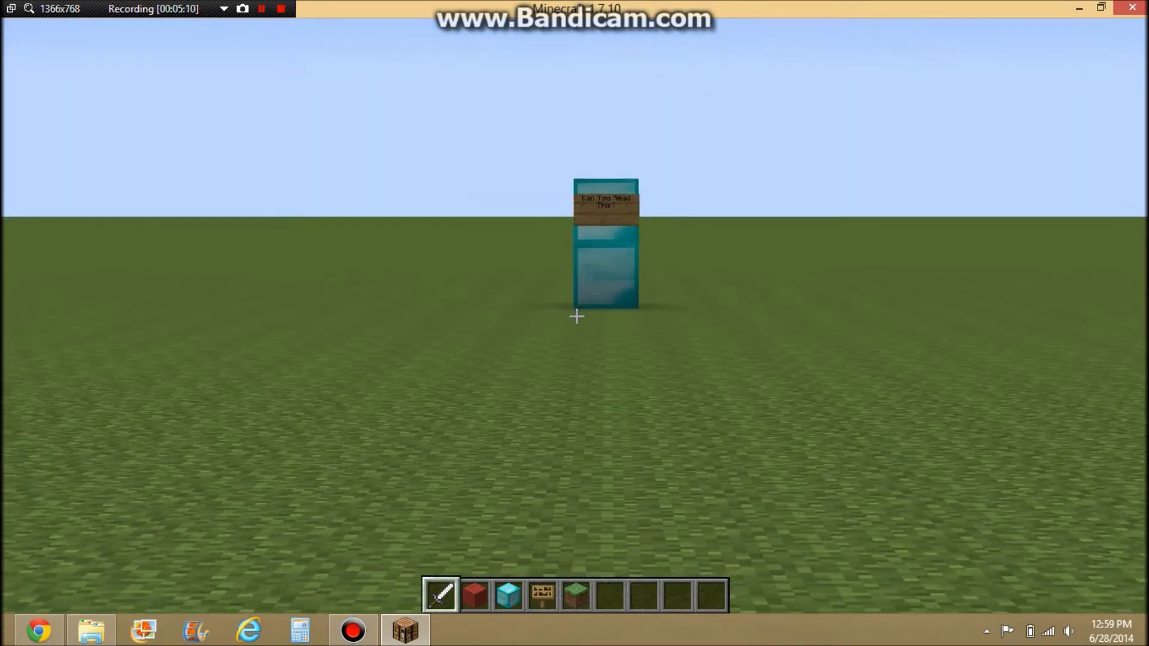
key(c)
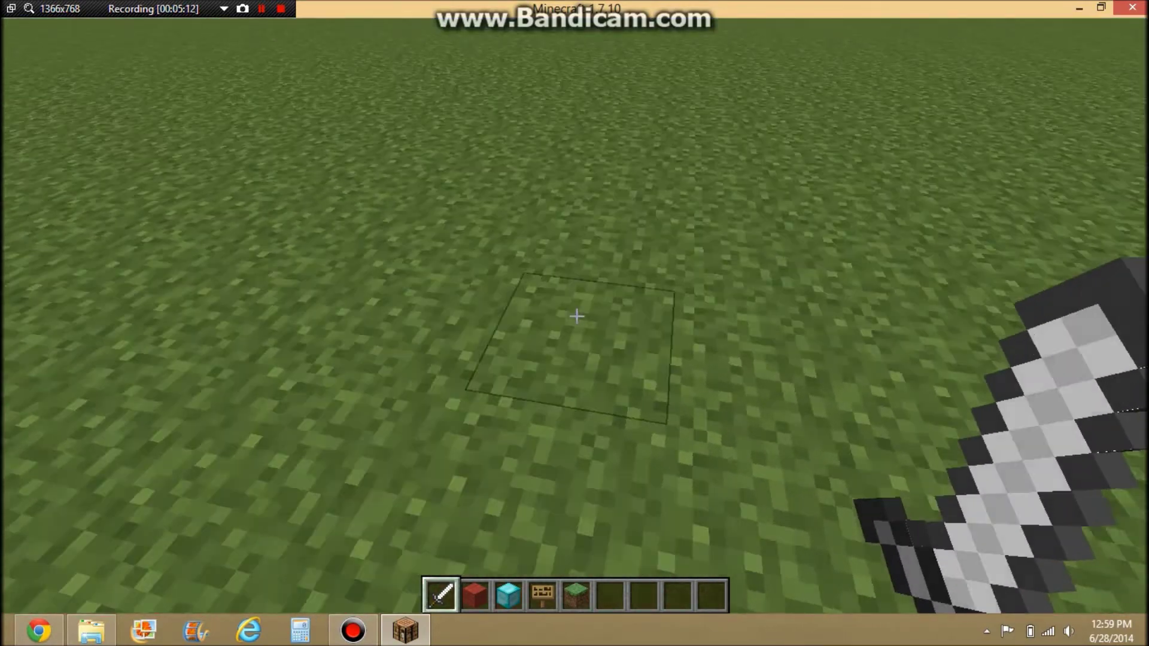